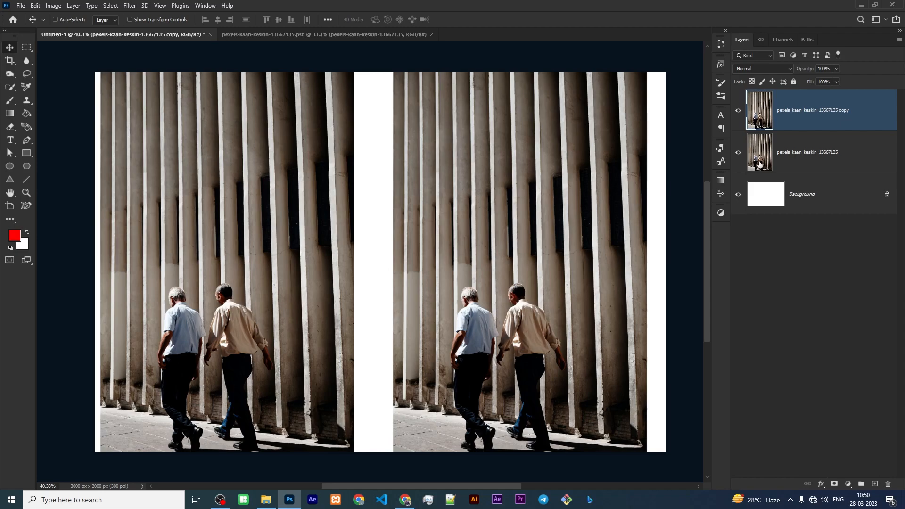
Toggle the original photo layer's visibility and leave it hidden, with the copy layer selected.
click(794, 154)
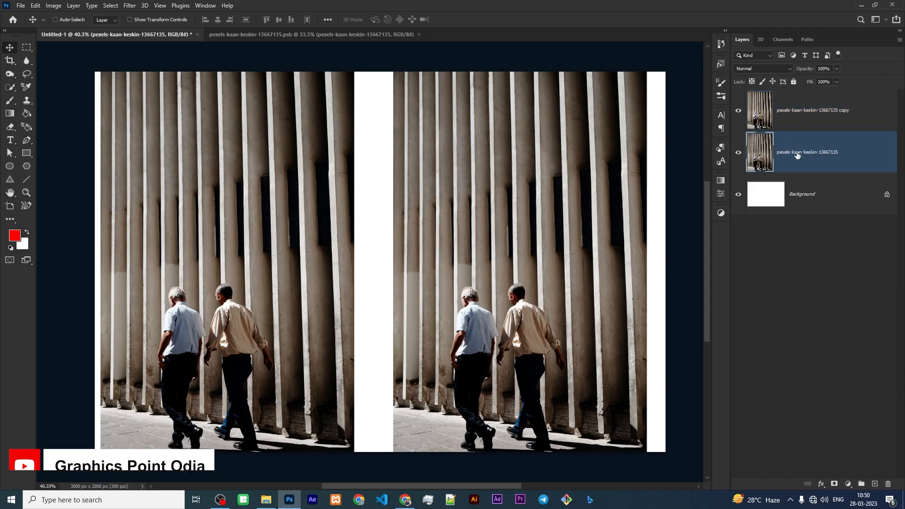
click(799, 112)
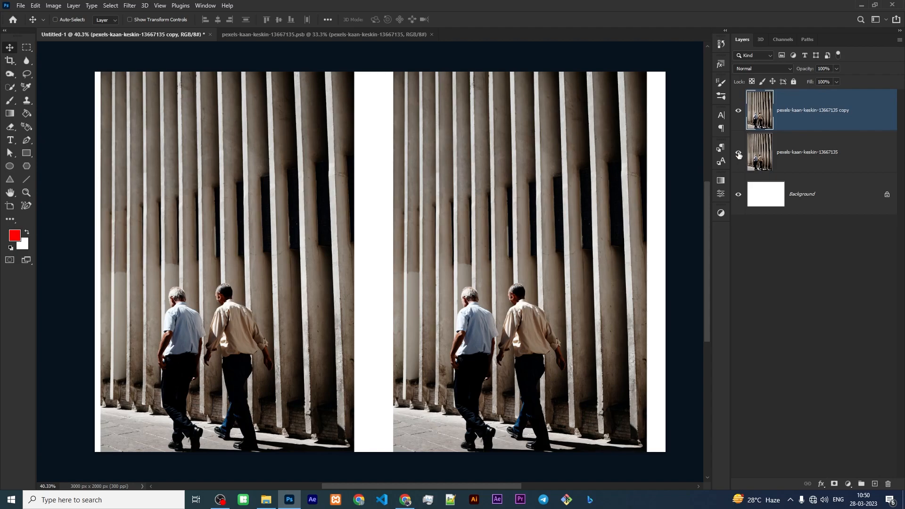
click(738, 153)
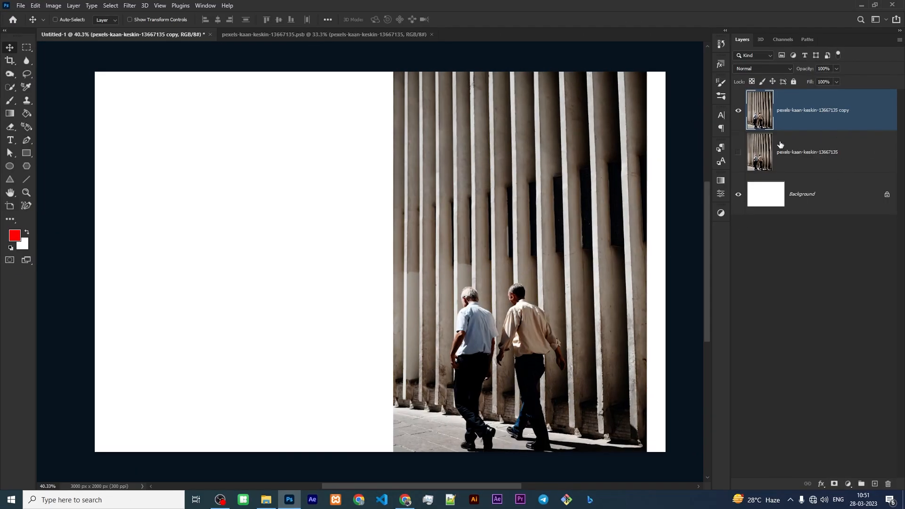
click(738, 152)
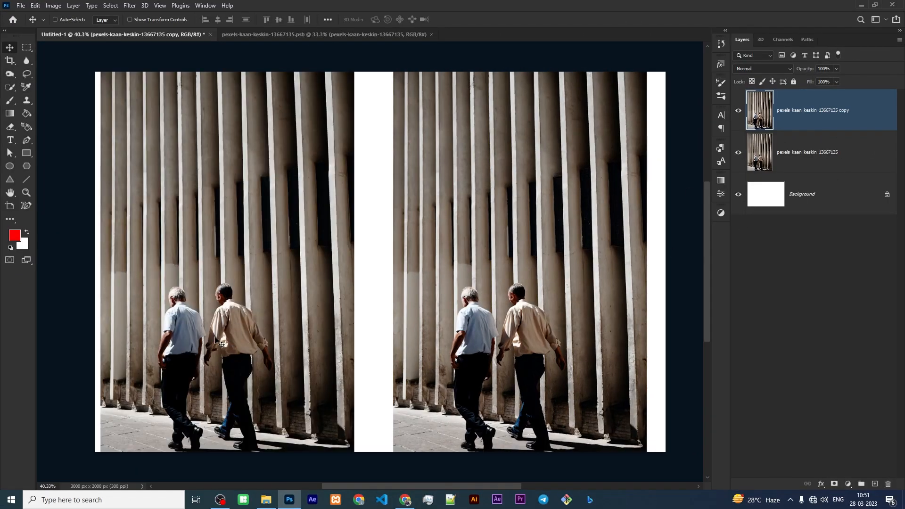
click(739, 152)
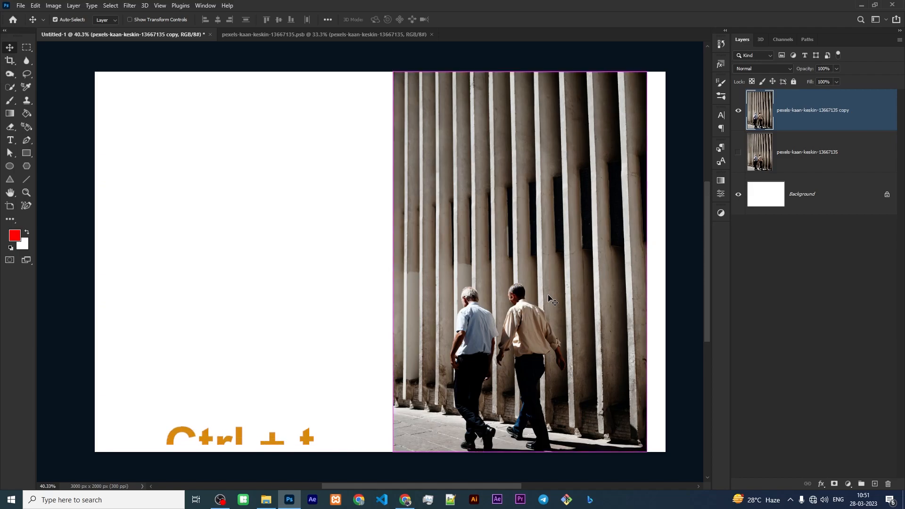
Shrink the copied photo proportionally to about 12% with Free Transform and apply the change.
key(ctrl+t)
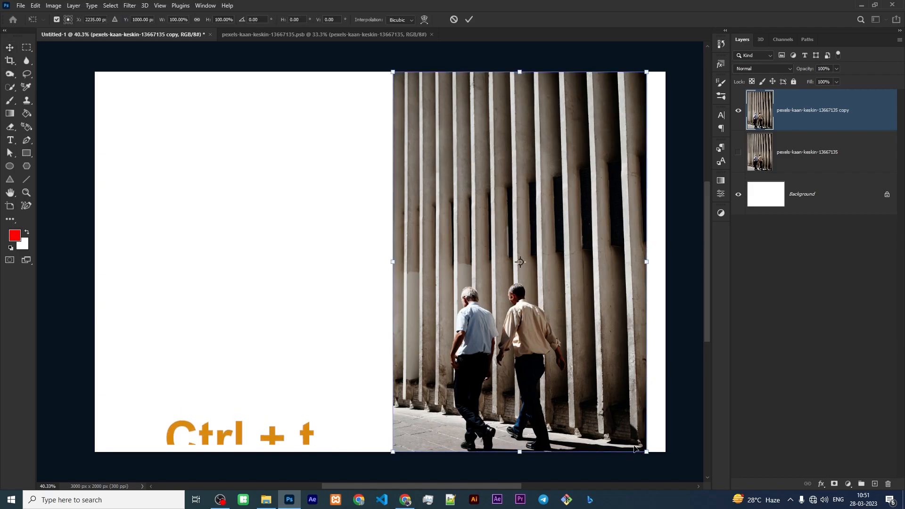
drag(647, 453, 409, 125)
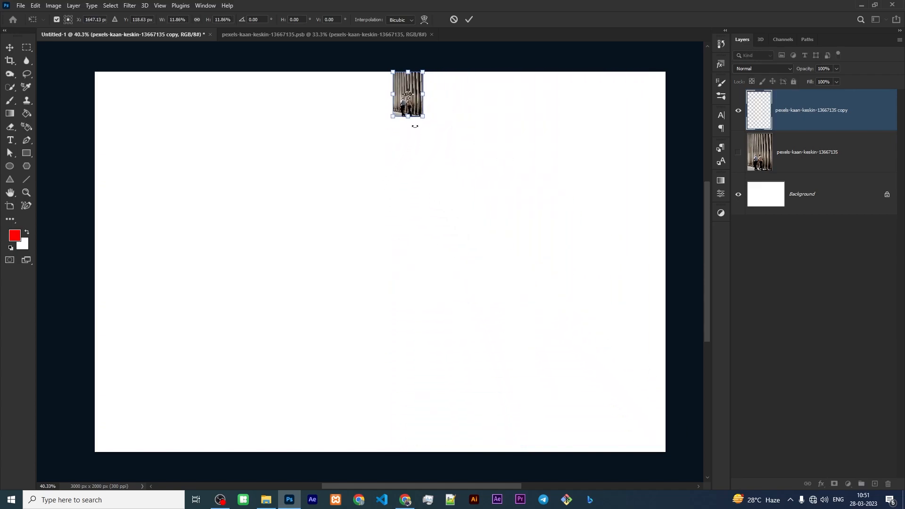
click(471, 19)
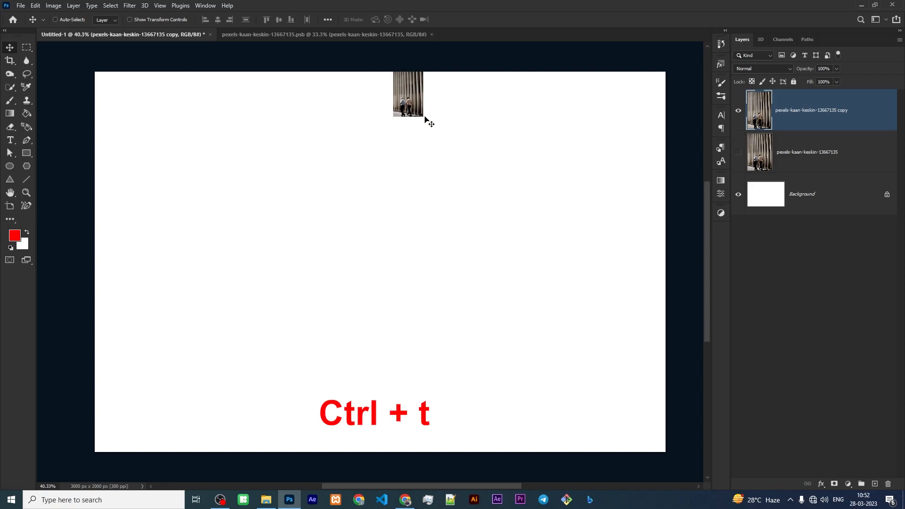
Enlarge the shrunken photo copy to about 849% with Free Transform, roughly filling the canvas height, and apply it.
key(ctrl+t)
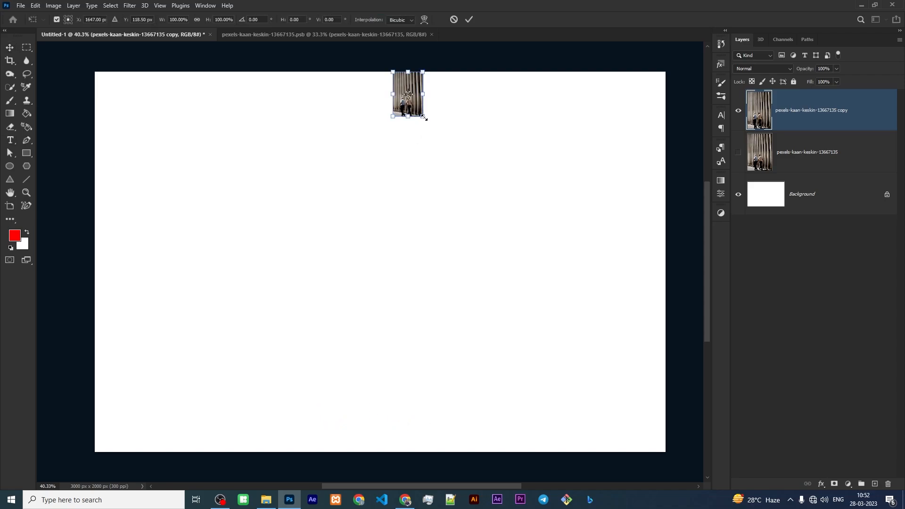
drag(422, 116, 643, 444)
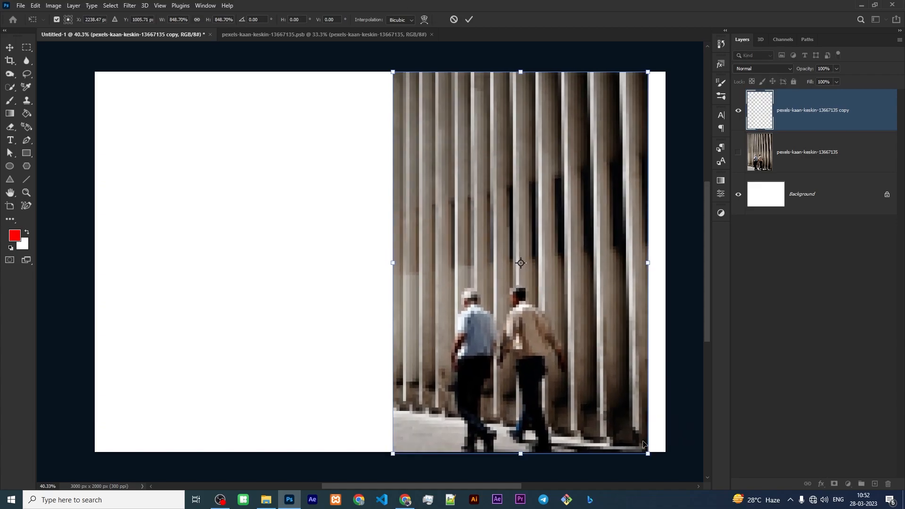
click(469, 20)
key(t)
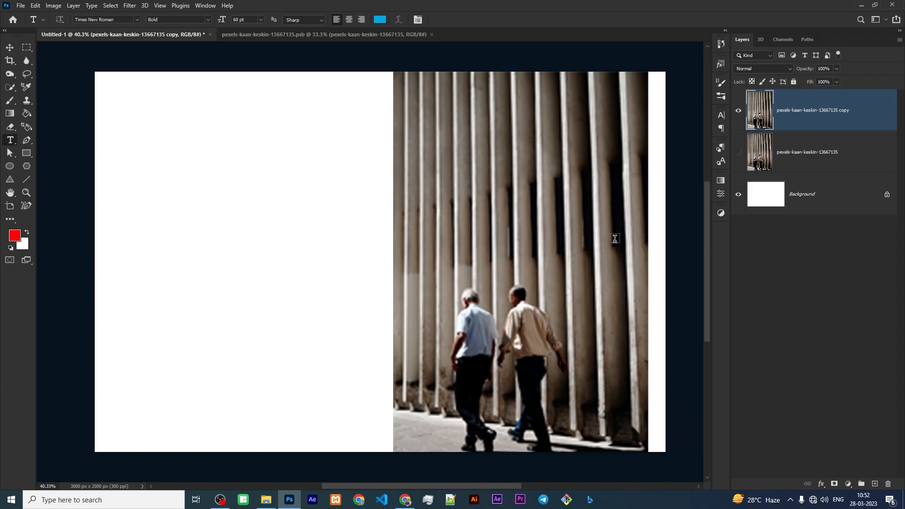
Show the original photo layer to compare it with the rescaled copy, and hide the copy layer.
click(738, 153)
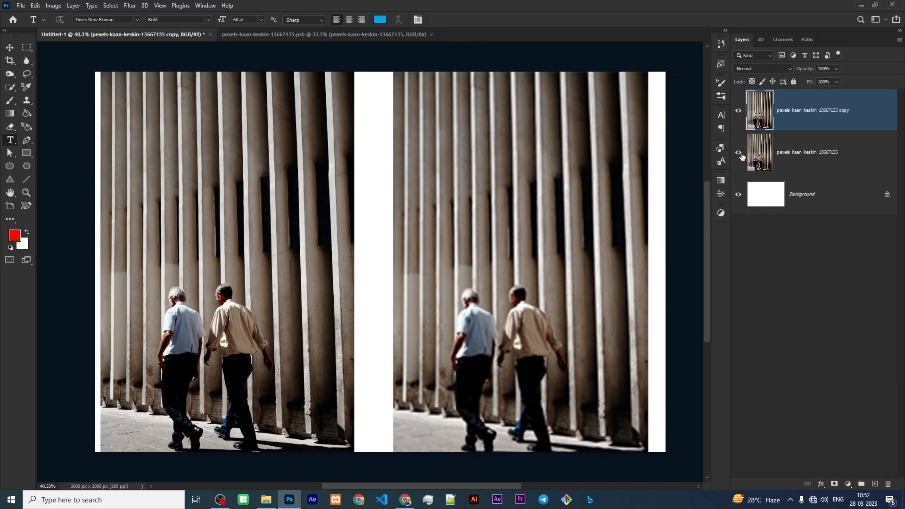
click(738, 153)
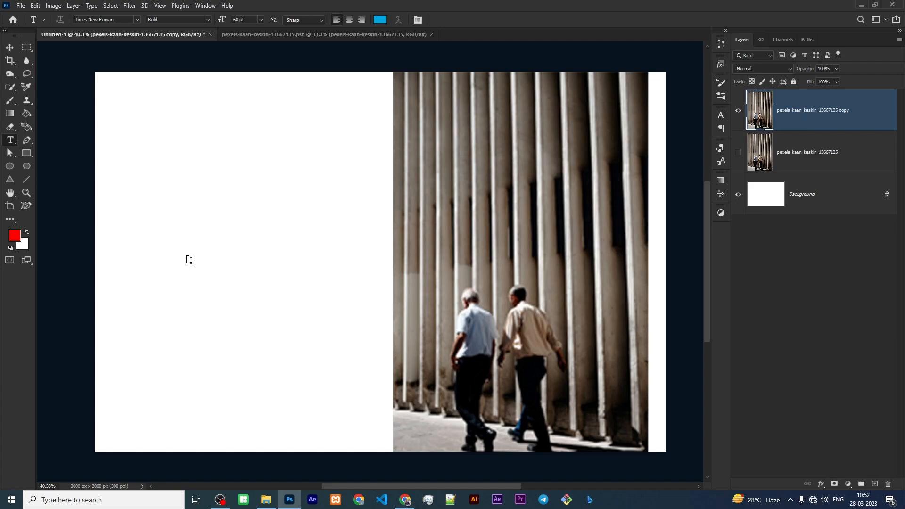
click(738, 153)
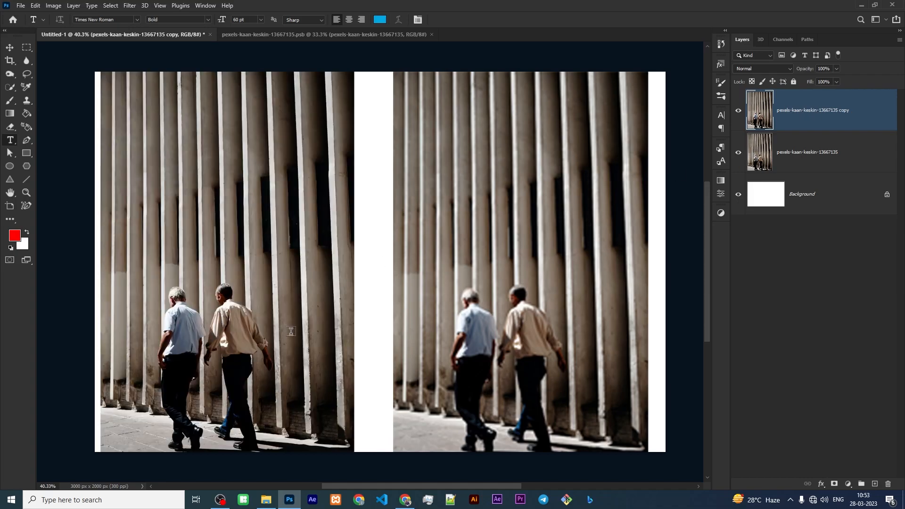
click(738, 113)
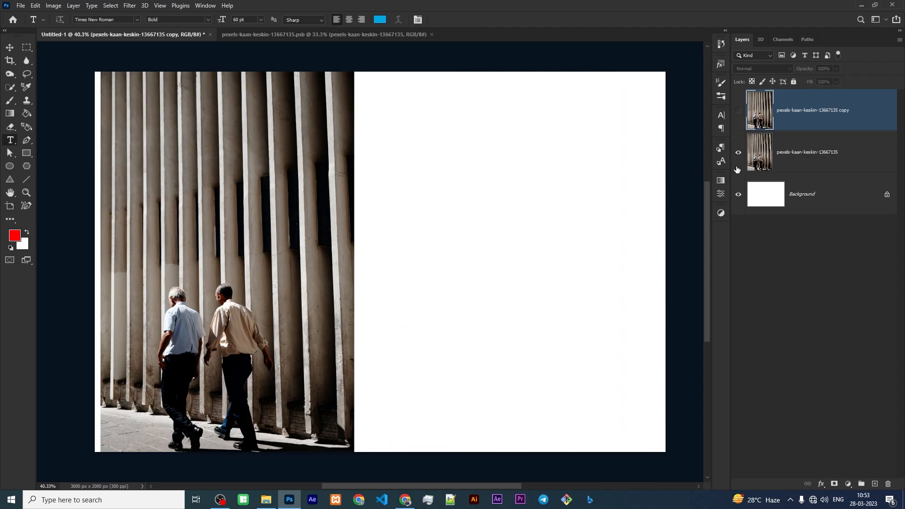
Duplicate the original photo layer and move the duplicate beside the original, lined up with it vertically.
click(790, 157)
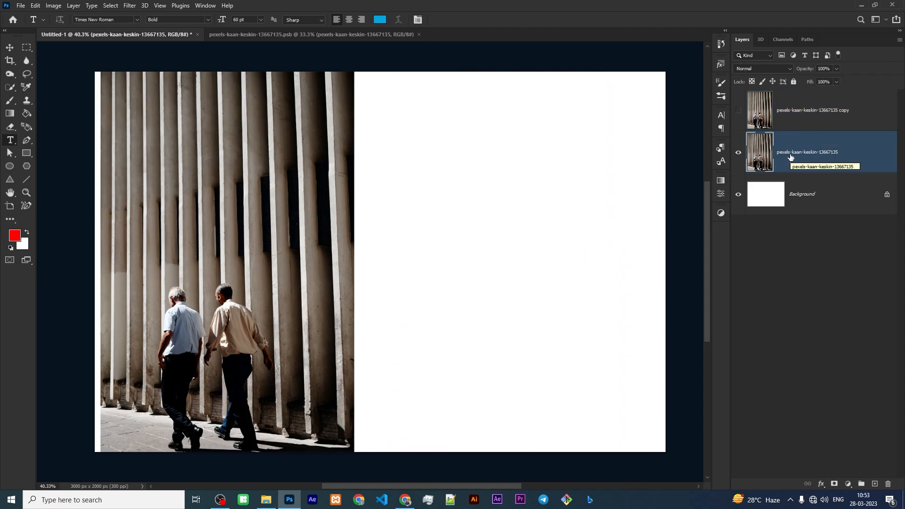
key(ctrl+j)
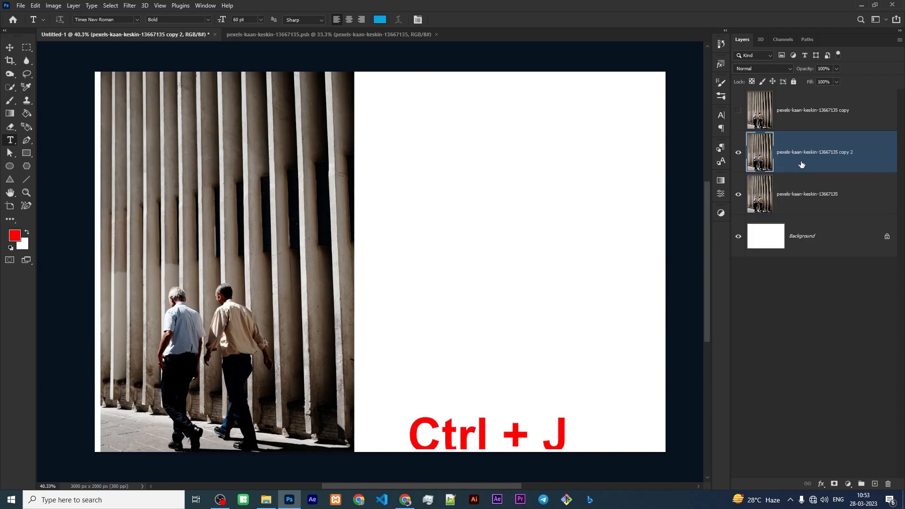
key(v)
drag(228, 218, 512, 213)
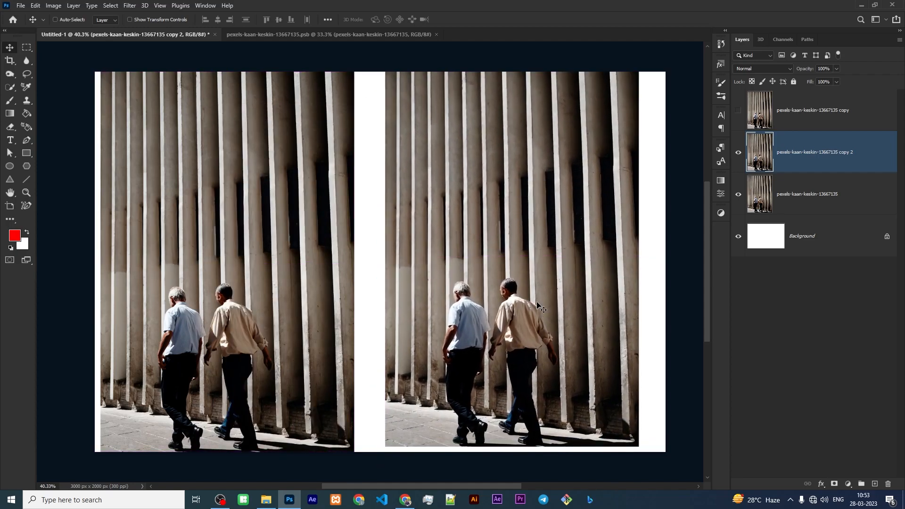
drag(536, 304, 540, 309)
Delete the hidden rescaled copy layer and convert the new duplicate layer to a smart object.
click(795, 110)
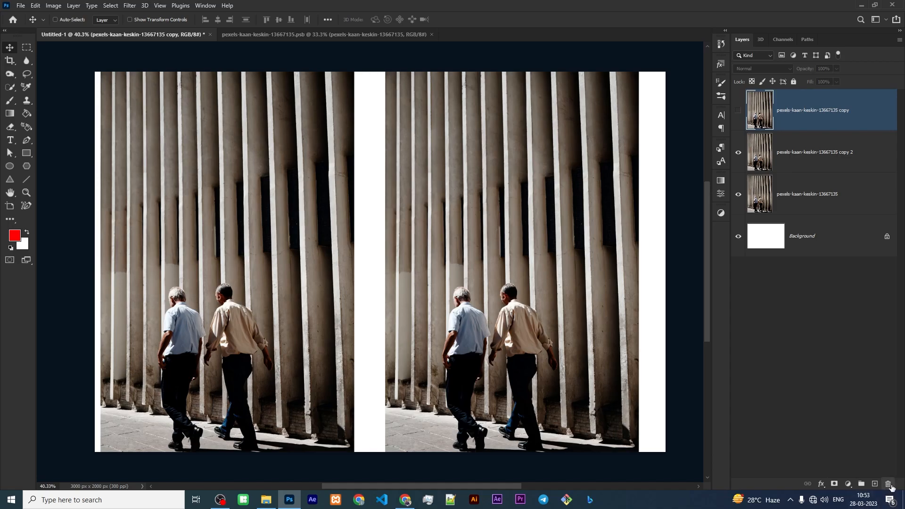
click(890, 486)
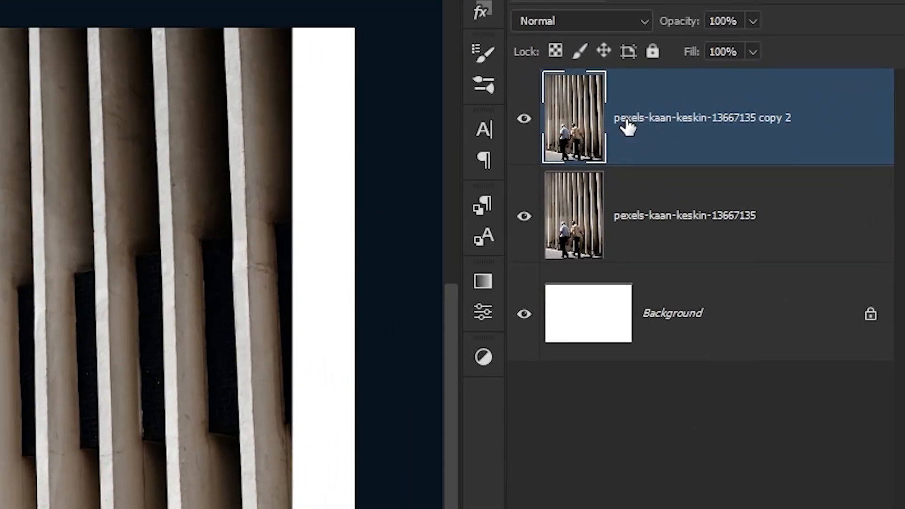
right_click(628, 126)
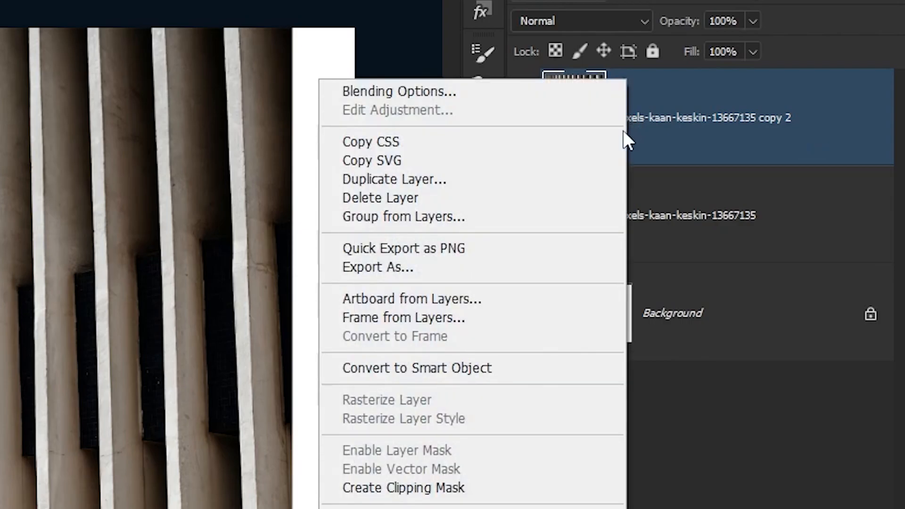
click(472, 368)
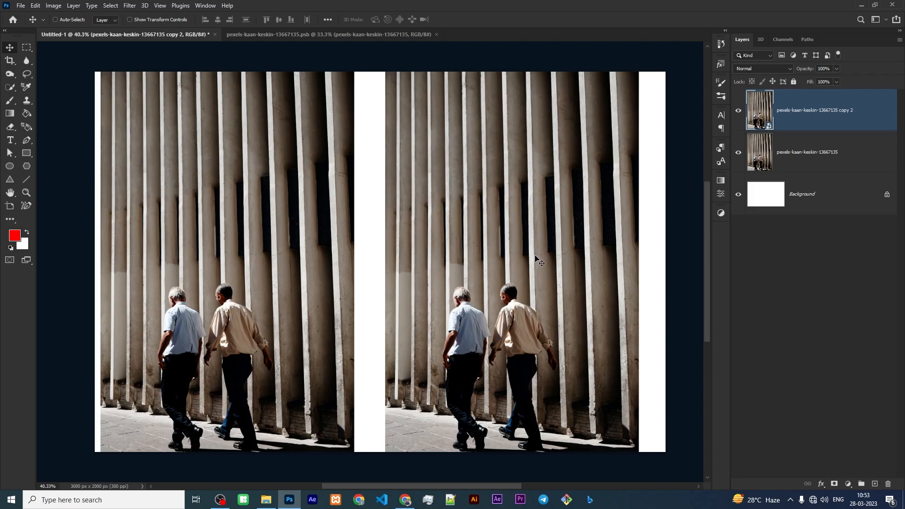
Shrink the smart object photo proportionally to about 10% with Free Transform and apply the change.
key(ctrl+t)
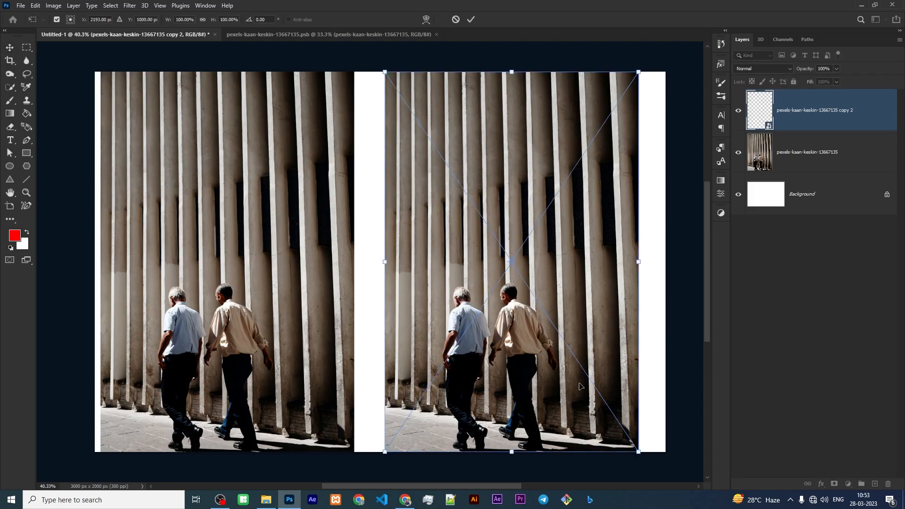
drag(639, 452, 412, 108)
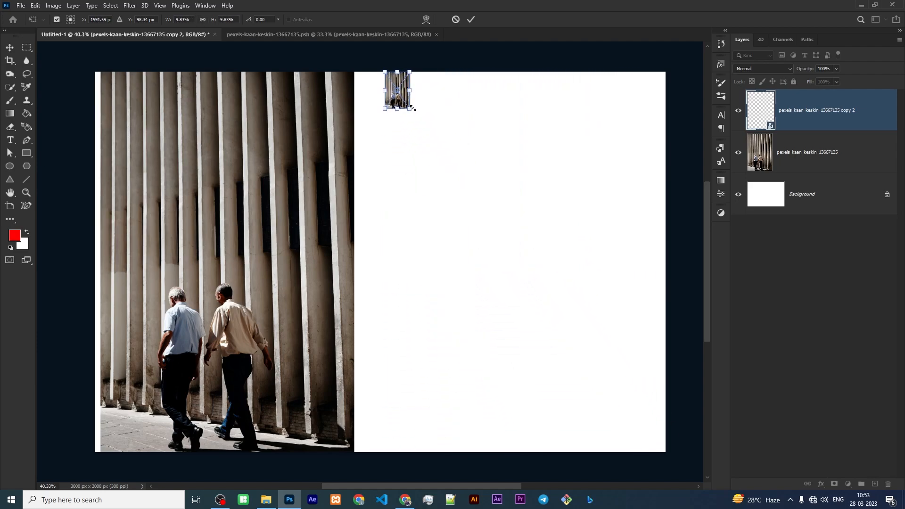
click(471, 20)
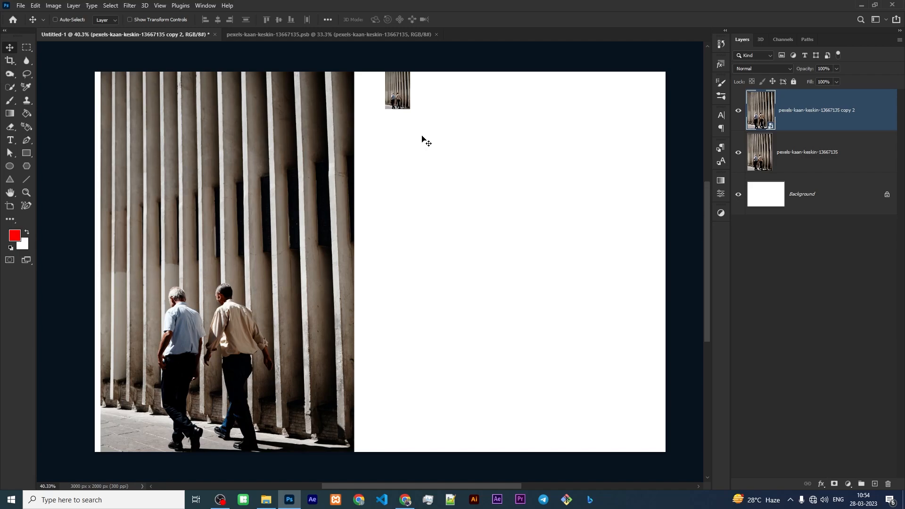
Enlarge the shrunken smart object with Free Transform to match the original photo's height and apply it.
key(ctrl+t)
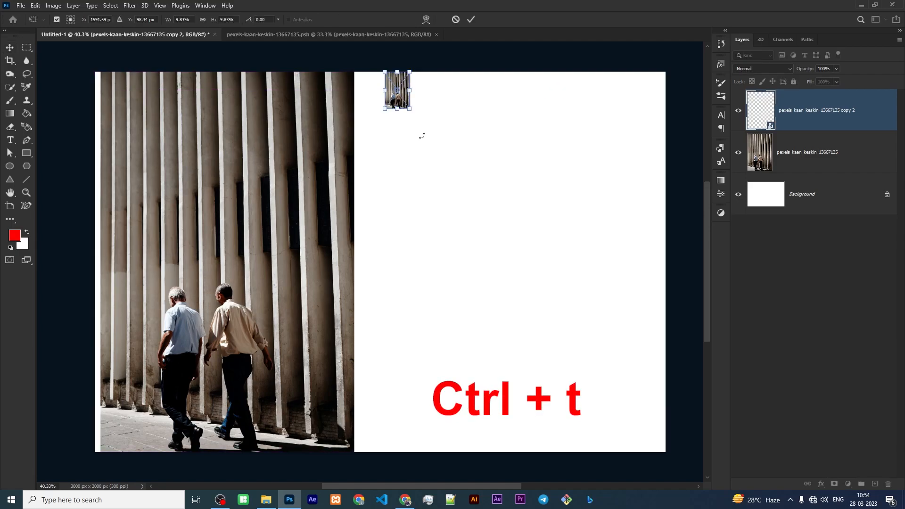
drag(410, 108, 687, 420)
click(471, 19)
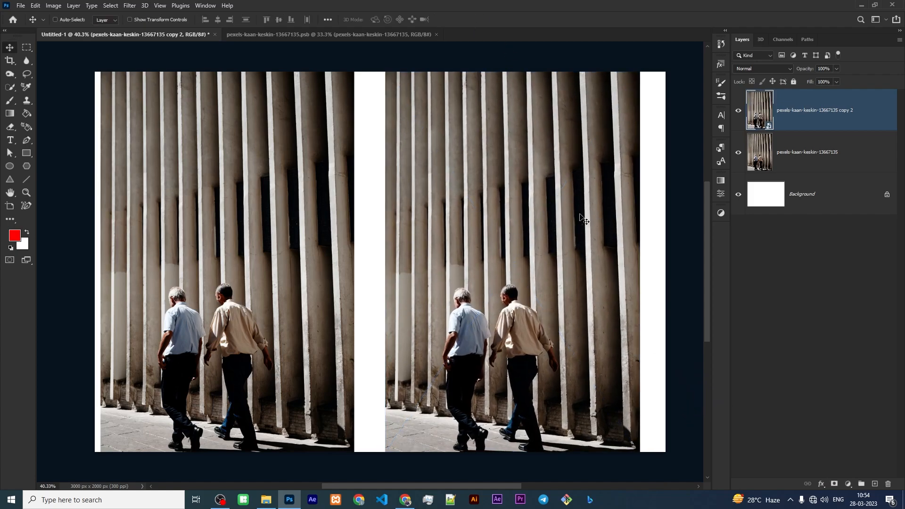